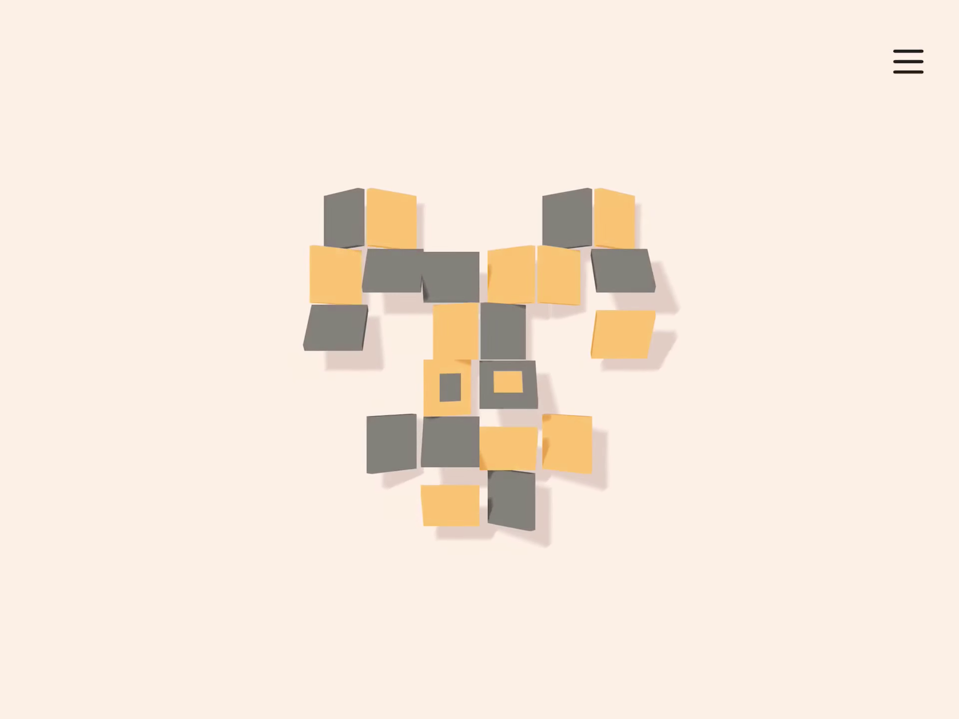
# - Swap tiles to clear the left column, right side and top of the orange-and-black figure
pyautogui.click(335, 273)
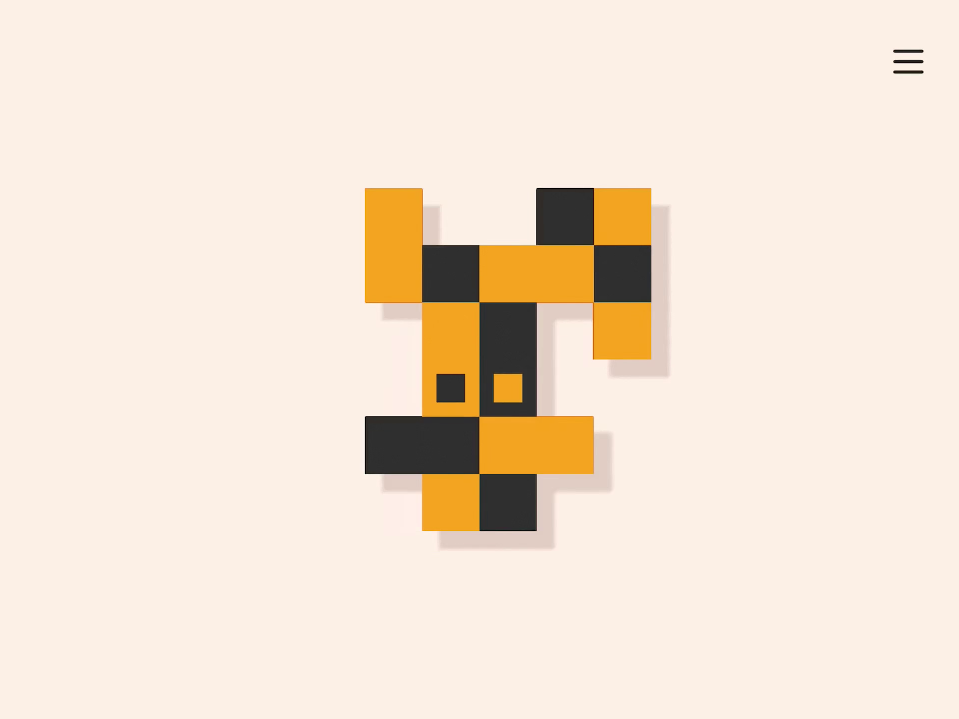
pyautogui.click(622, 273)
pyautogui.click(480, 248)
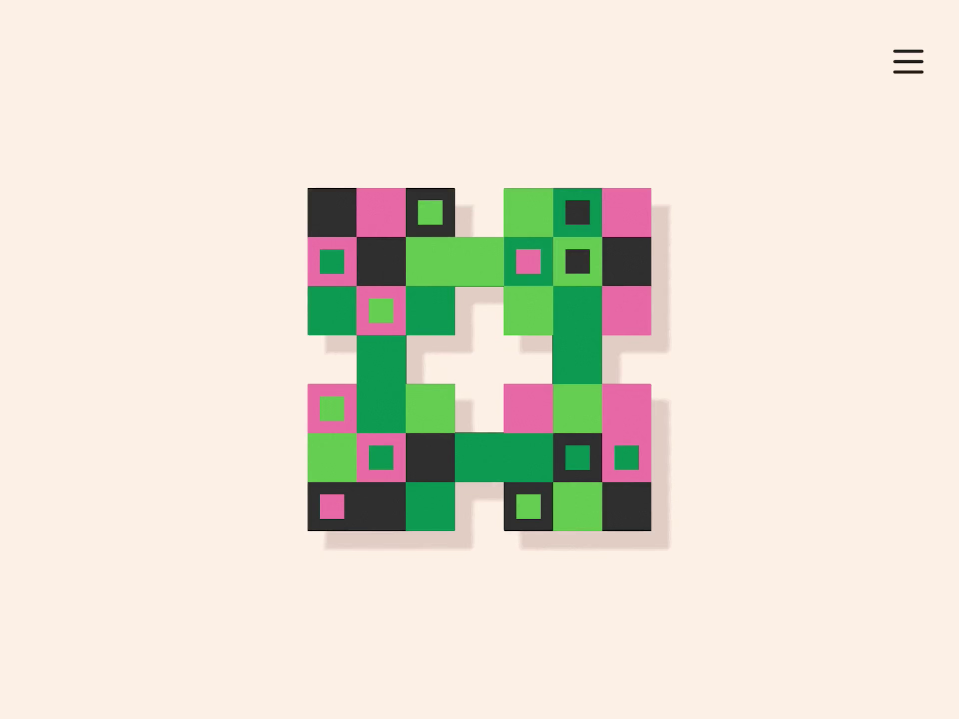
# - Clear the top-left block, top-right cluster and right-side pink tiles of the green-pink-black puzzle
pyautogui.click(381, 261)
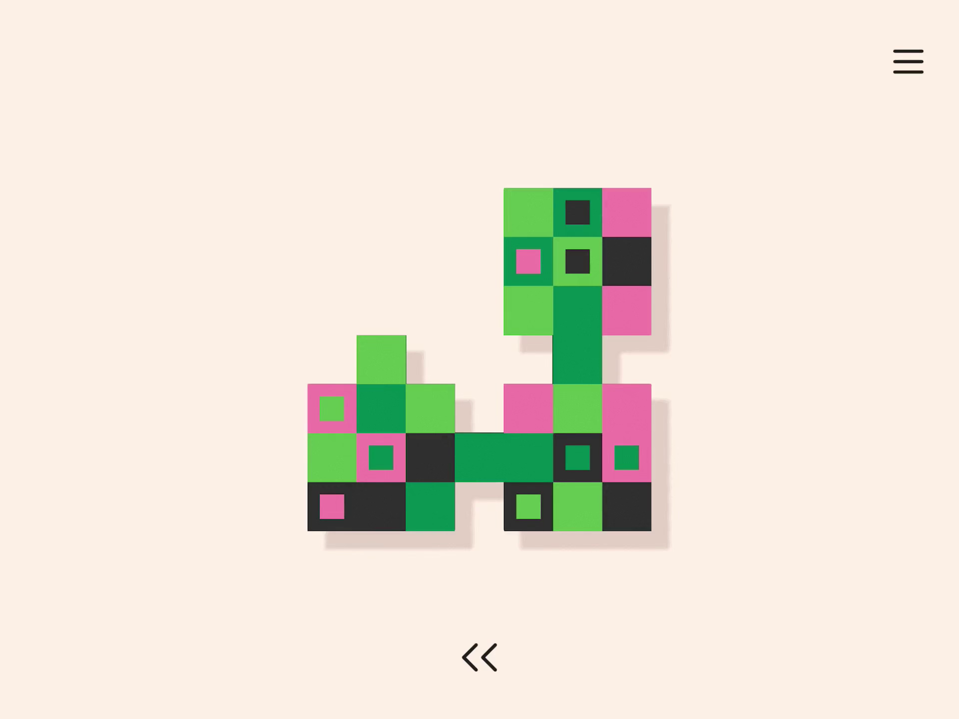
pyautogui.click(577, 261)
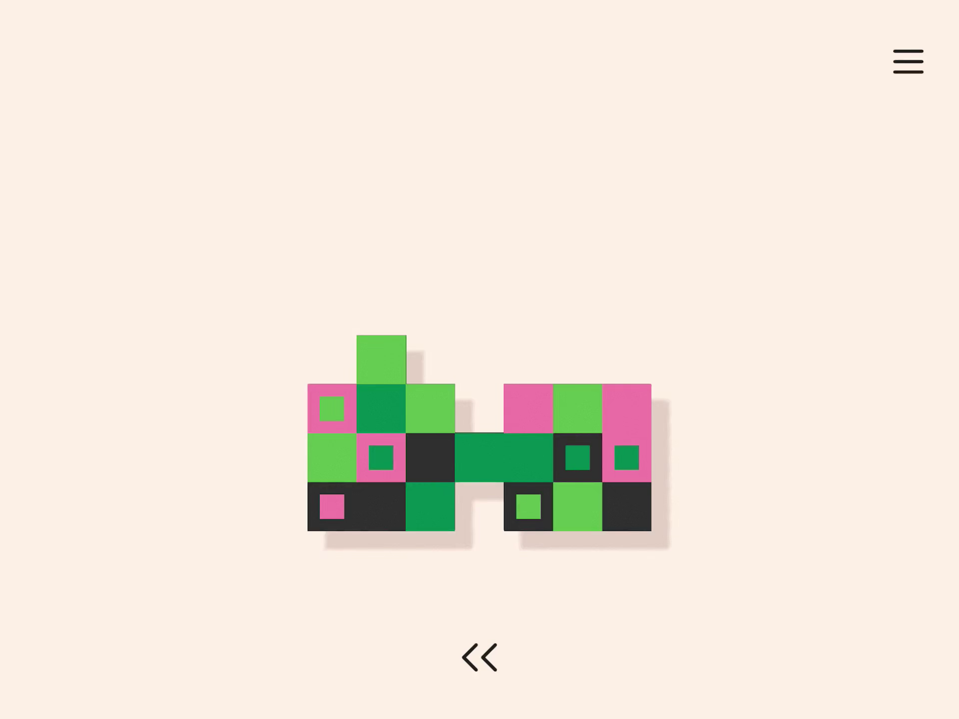
pyautogui.click(627, 409)
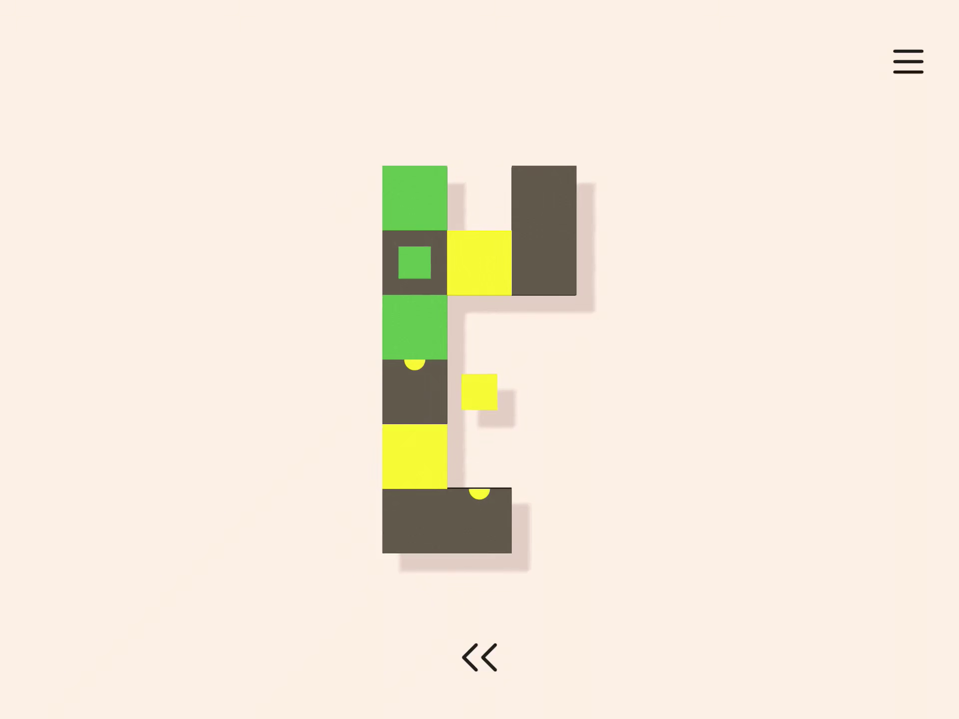
# - Swap tiles to clear the middle green tiles of the green-yellow puzzle
pyautogui.click(544, 225)
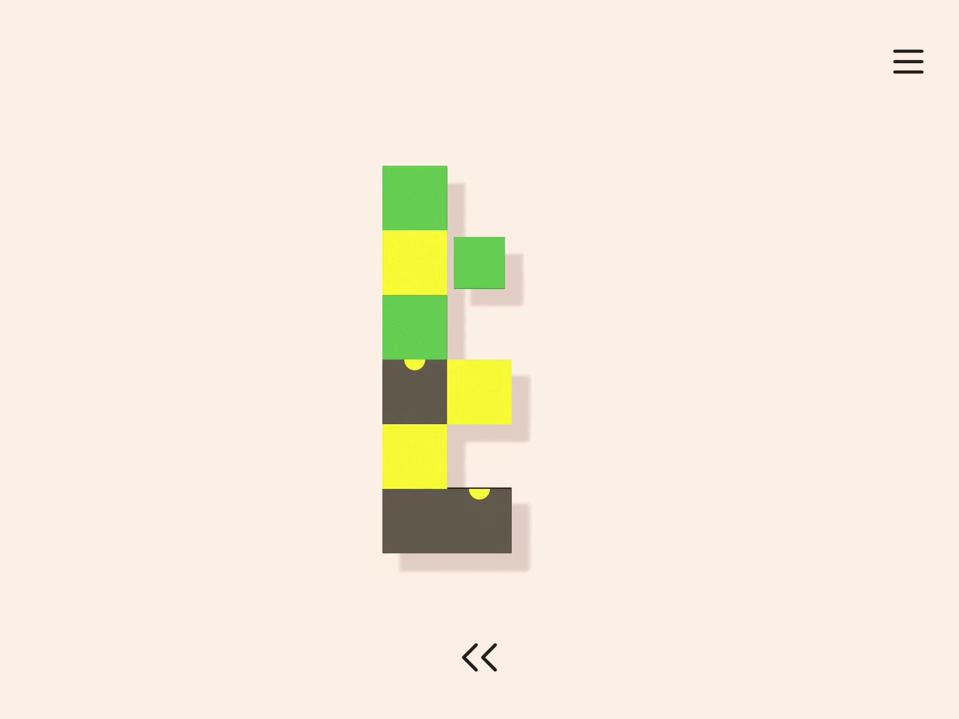